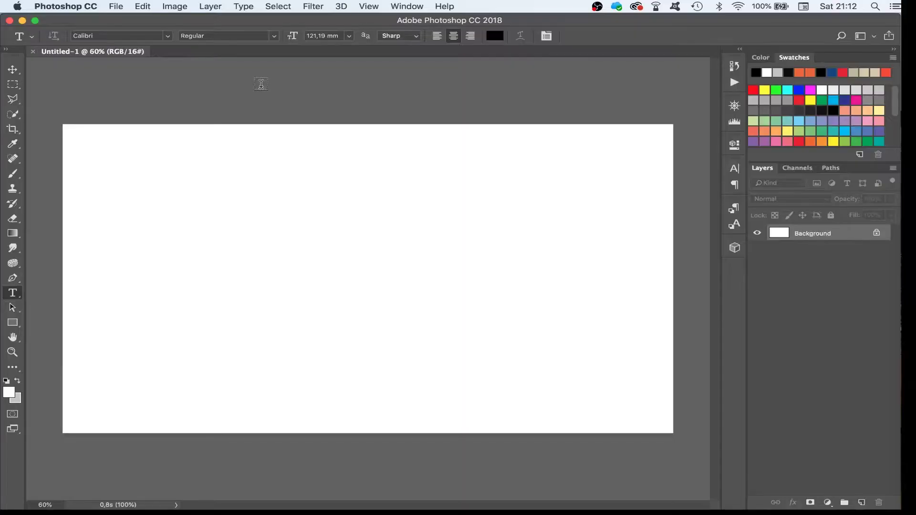
Step: Open Roman baths in Bath.jpg from the 2. Project Files folder
left_click(117, 7)
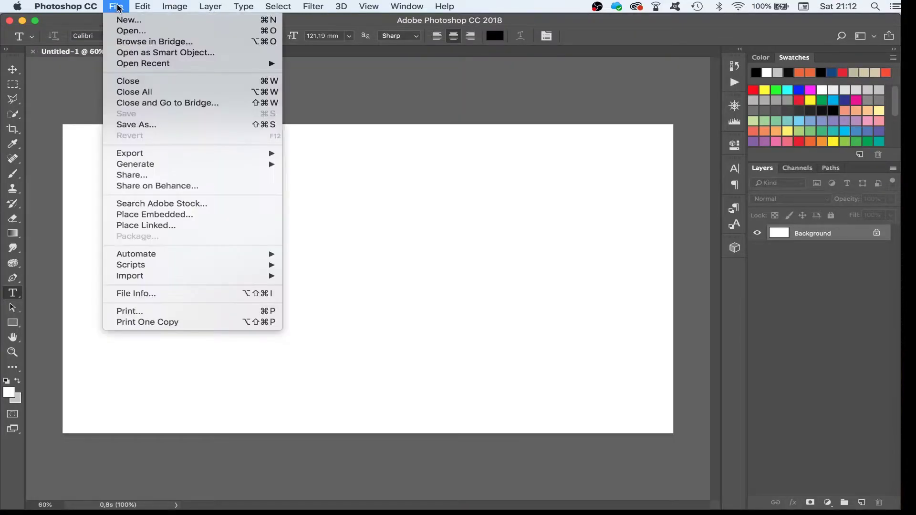
left_click(136, 32)
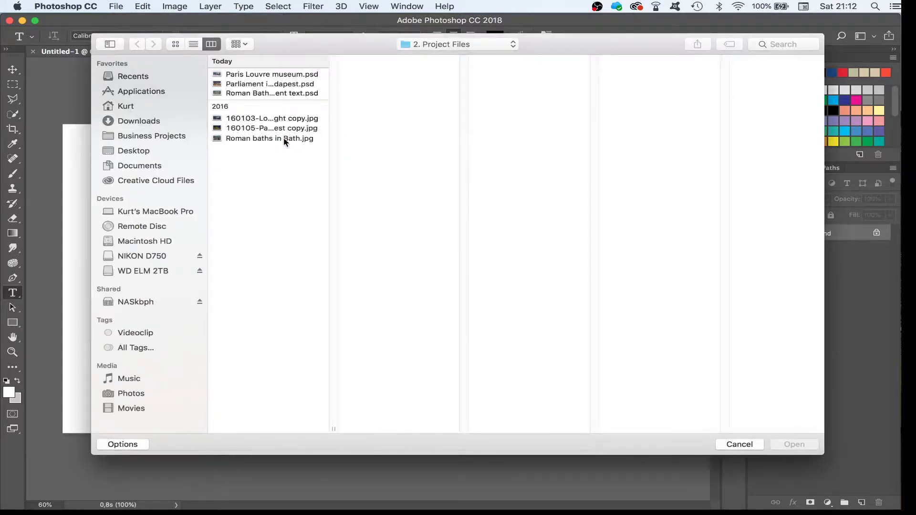
left_click(284, 137)
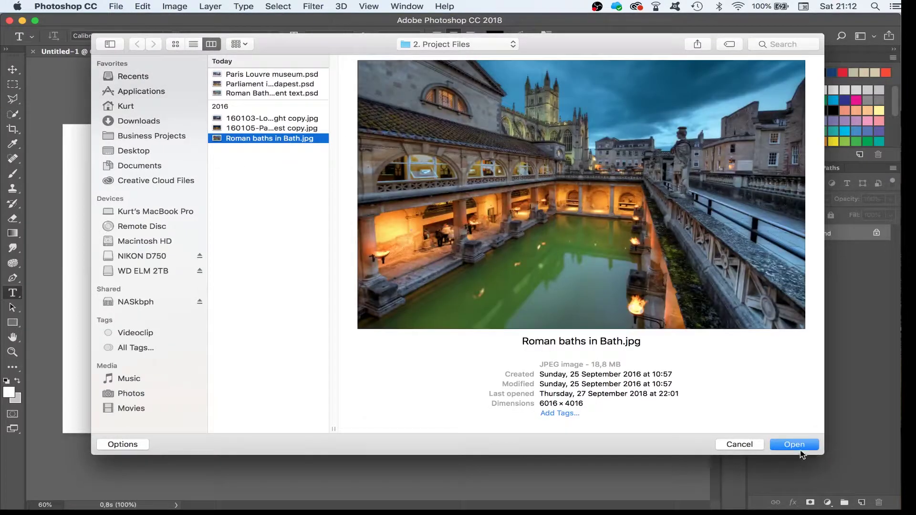
left_click(795, 447)
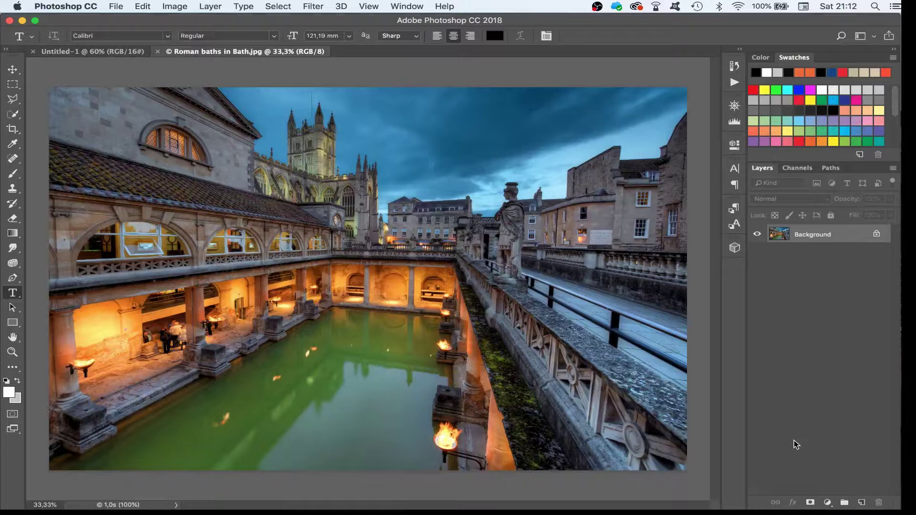
Step: Create Layer 1 and fill it with White at 60% opacity over the photo
left_click(862, 503)
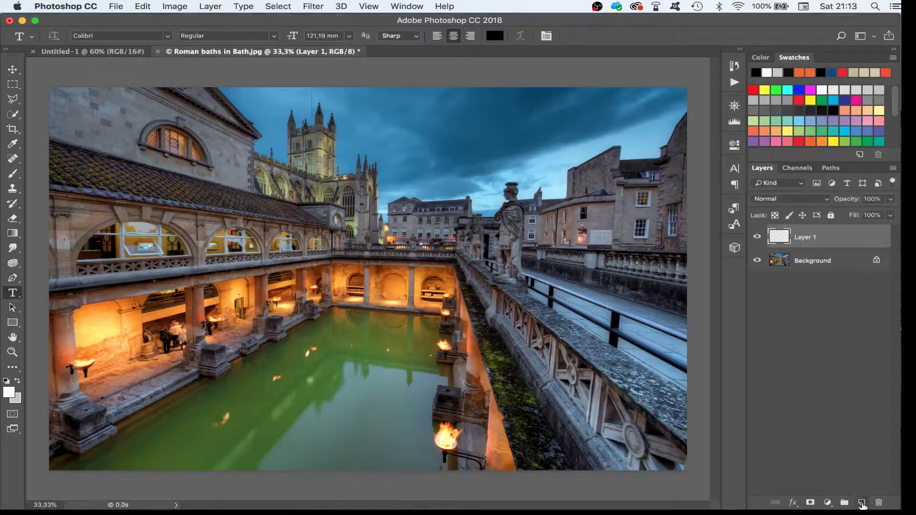
left_click(143, 6)
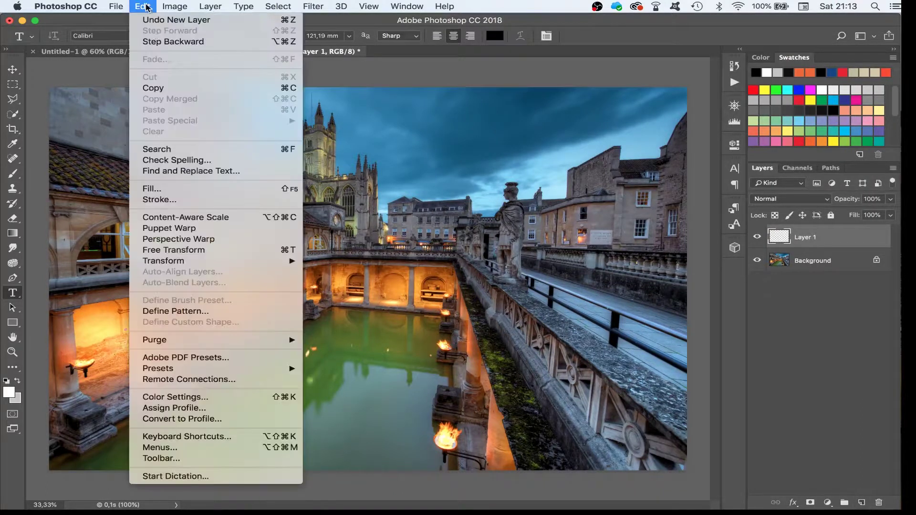
left_click(186, 186)
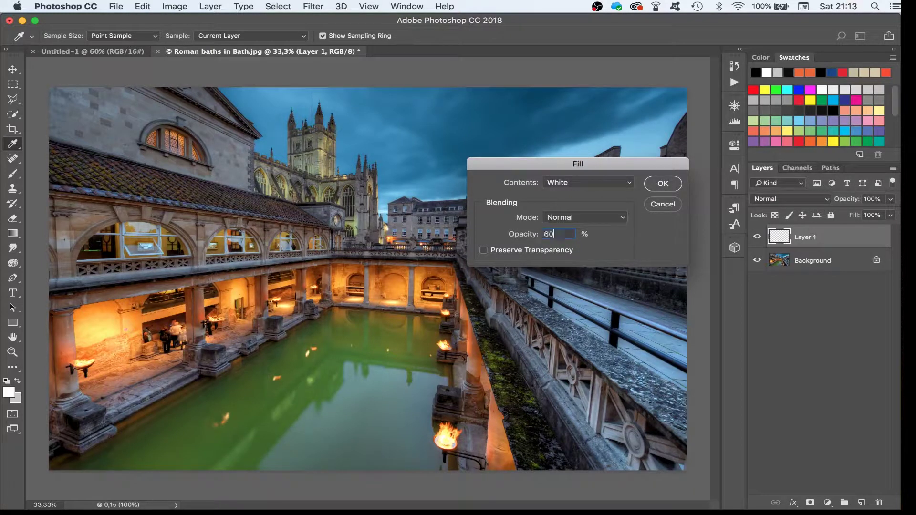
left_click(649, 184)
key("t")
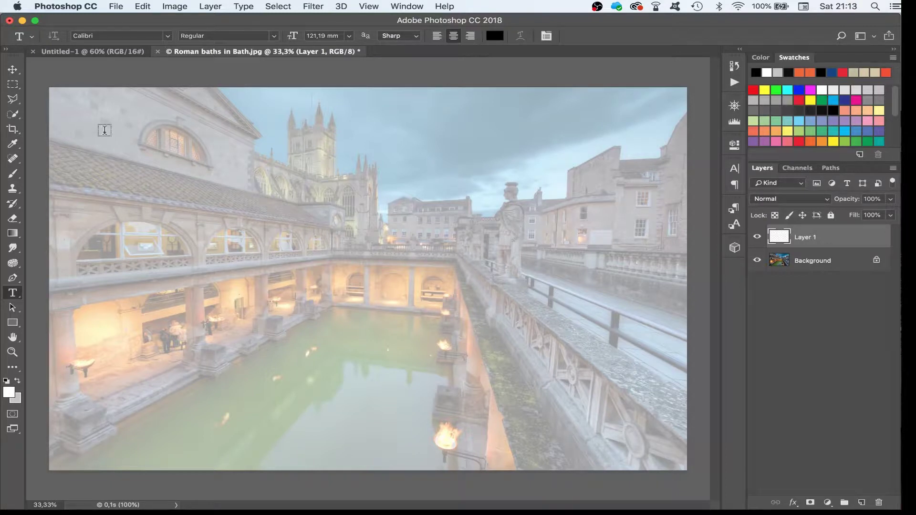
Step: Type BATH on the canvas, style it black (000000) in Arial Black, and commit
left_click(316, 259)
type("BA")
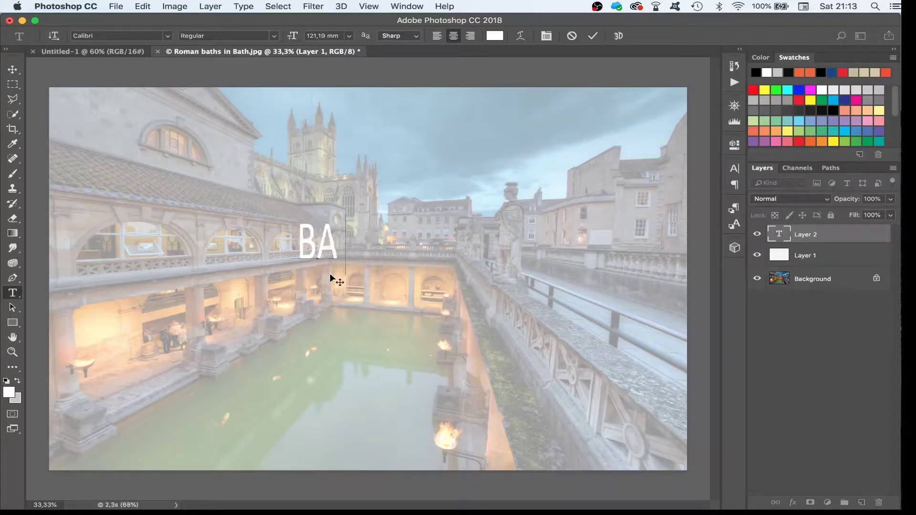
type("TH")
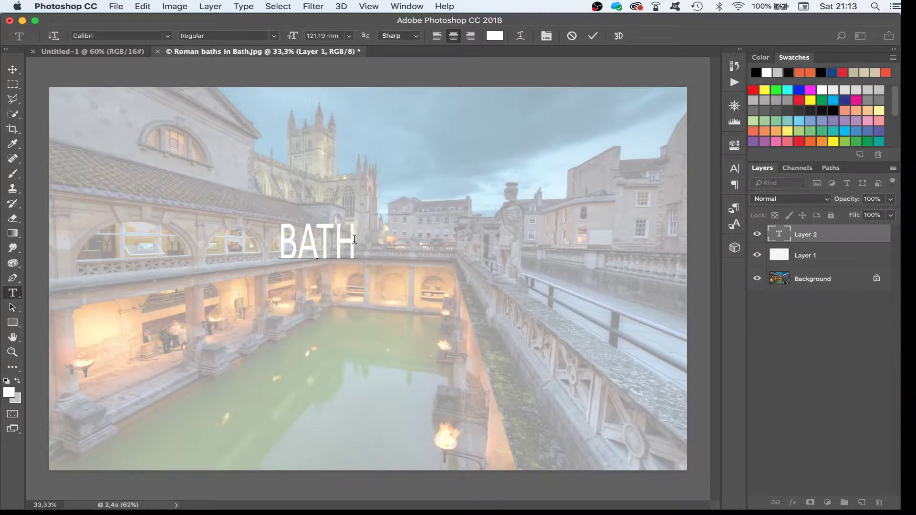
left_click_drag(355, 239, 266, 241)
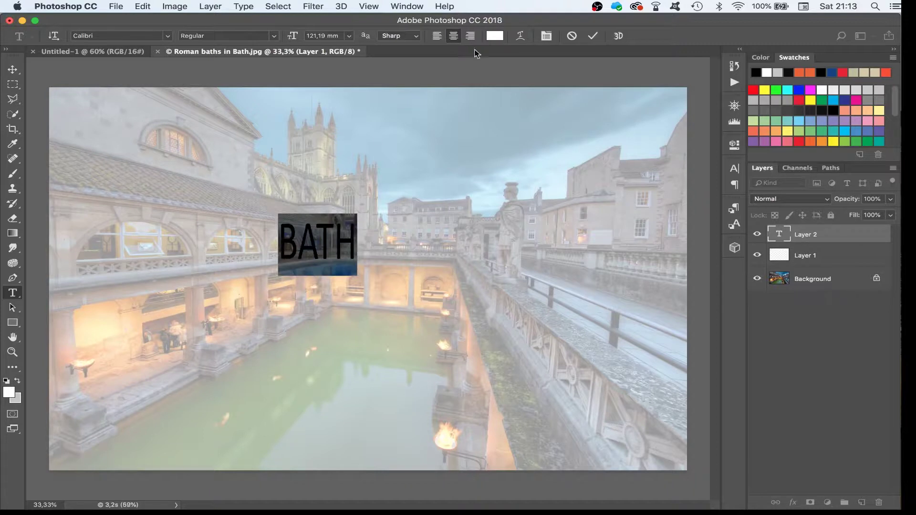
left_click(494, 37)
left_click(582, 395)
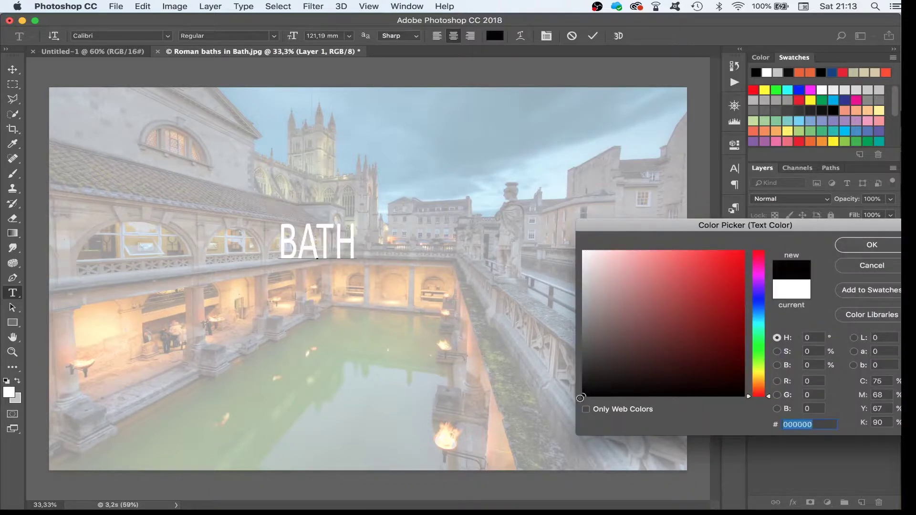
left_click(872, 244)
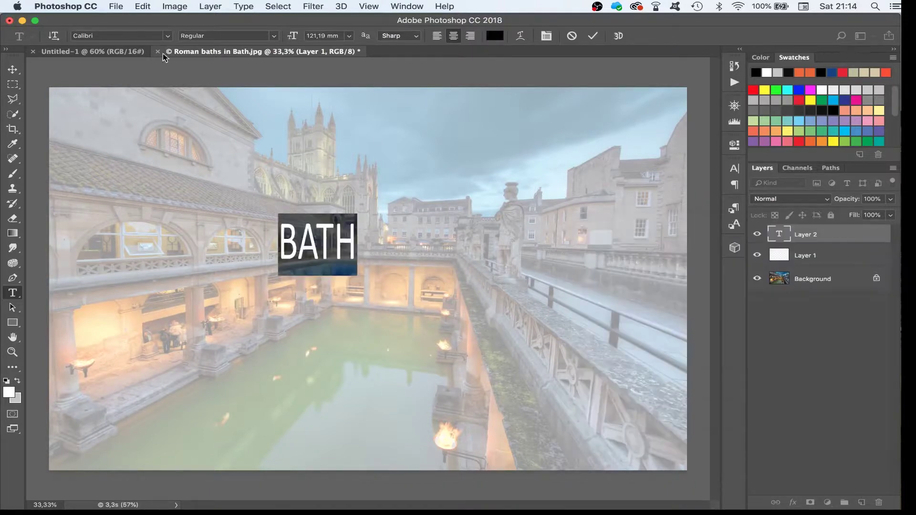
left_click(167, 36)
left_click(142, 95)
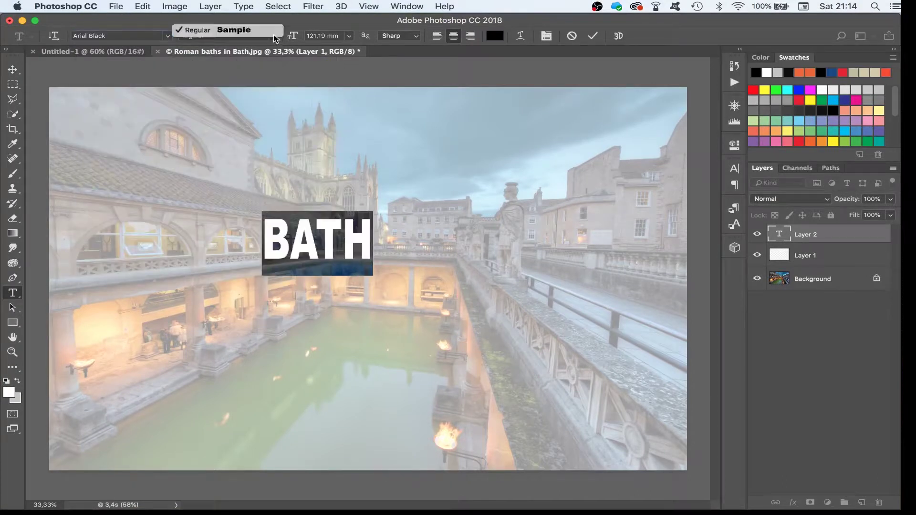
left_click(593, 36)
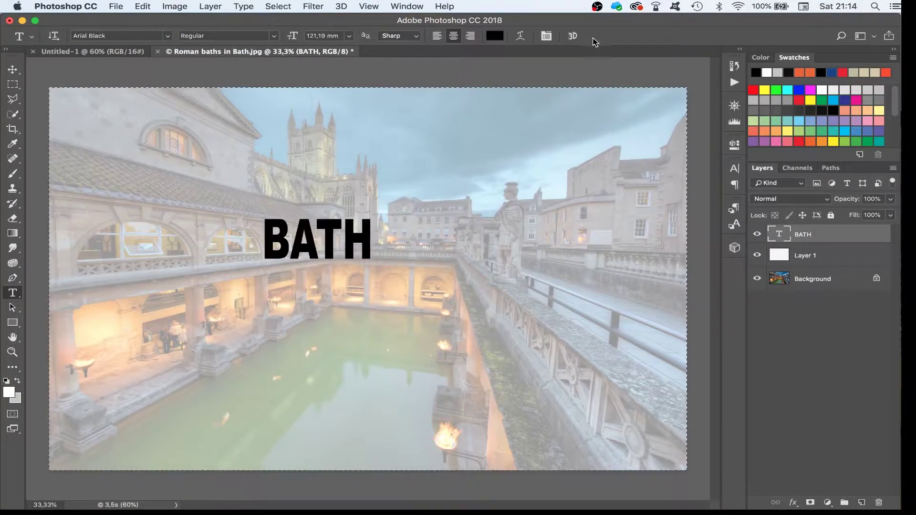
Step: Align the BATH text to the vertical and horizontal centres of the canvas
key("super+a")
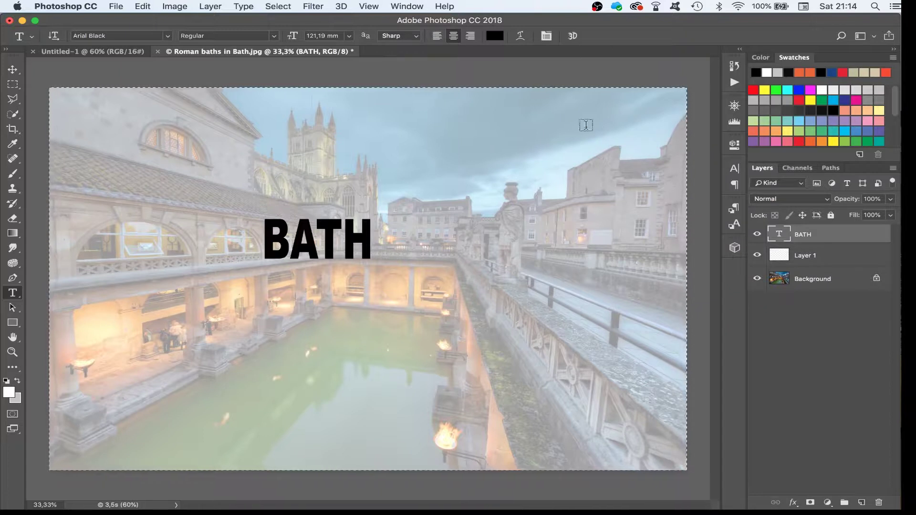
left_click(13, 69)
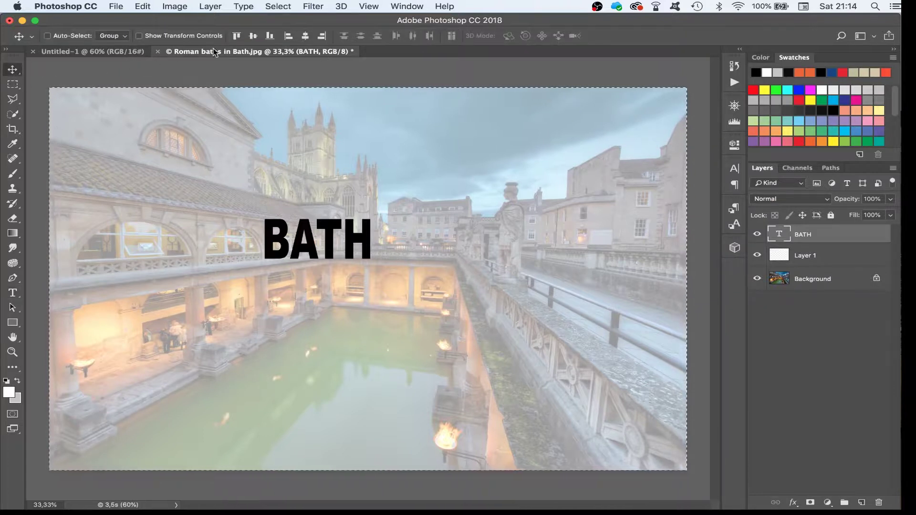
left_click(253, 36)
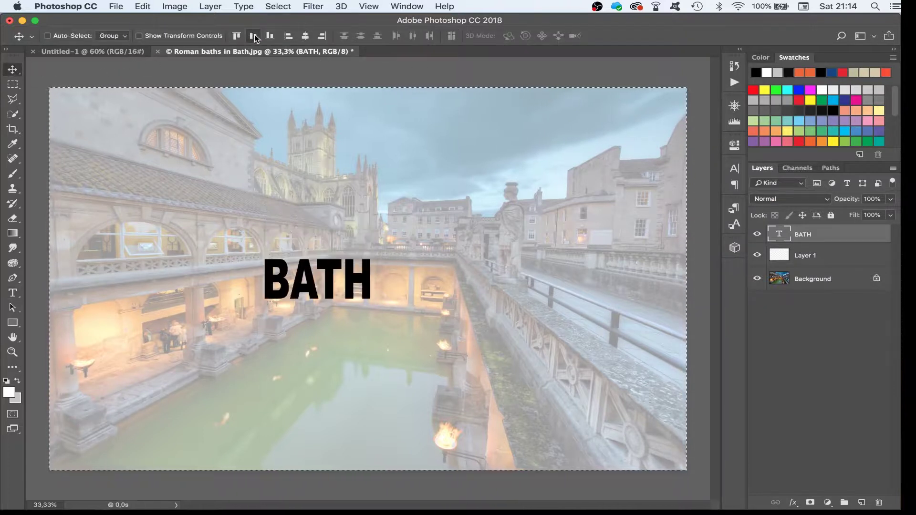
left_click(306, 36)
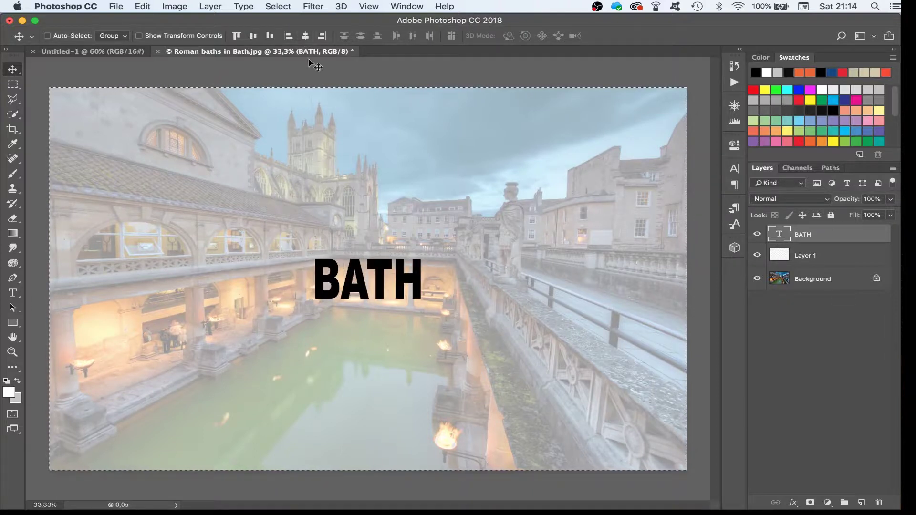
Step: Scale BATH up to span most of the photo's width, then select it with Layer 1
key("ctrl+t")
left_click_drag(185, 36, 456, 24)
left_click(589, 36)
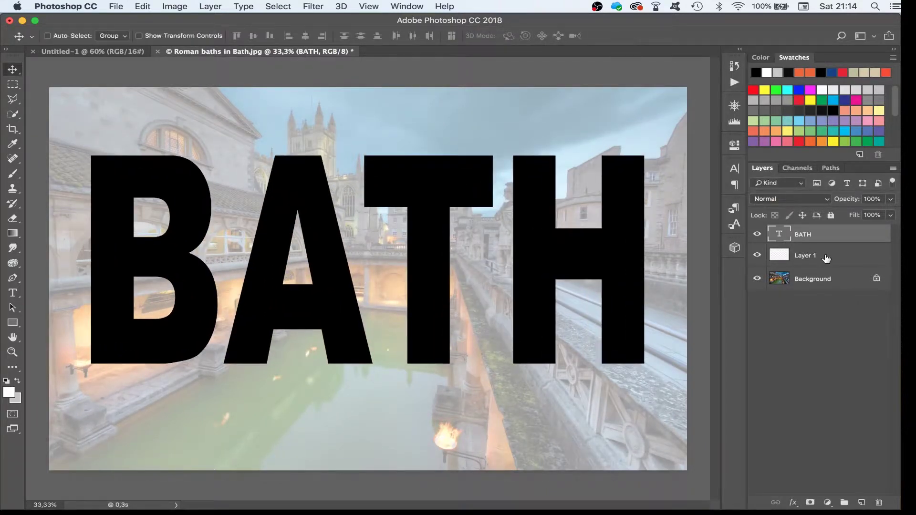
left_click(826, 258)
left_click(831, 234, "shift")
Step: Put the BATH and white Layer 1 layers into Group 1 using Layer > Group Layers
key("super+g")
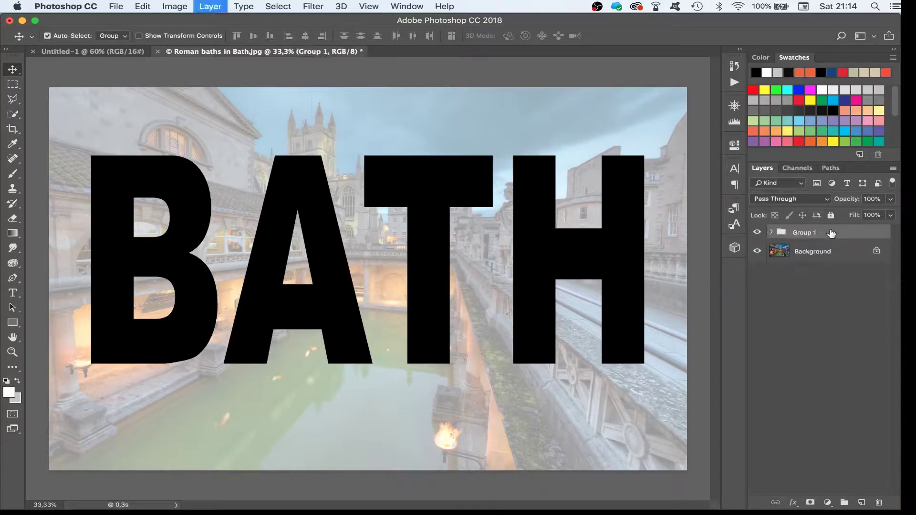
key("super+z")
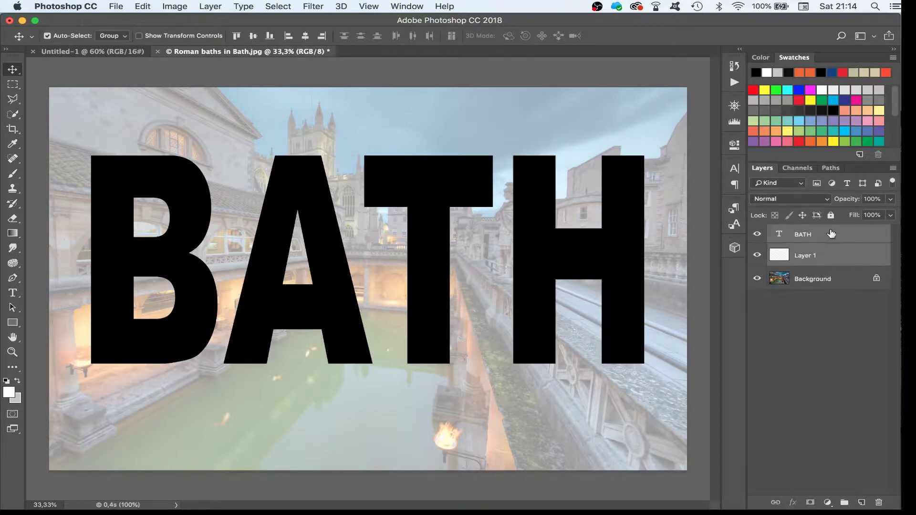
left_click(206, 7)
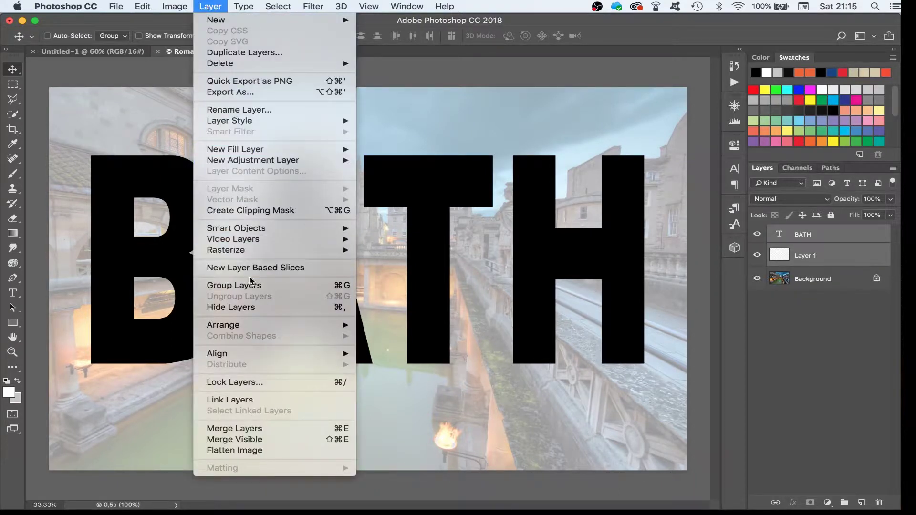
left_click(250, 284)
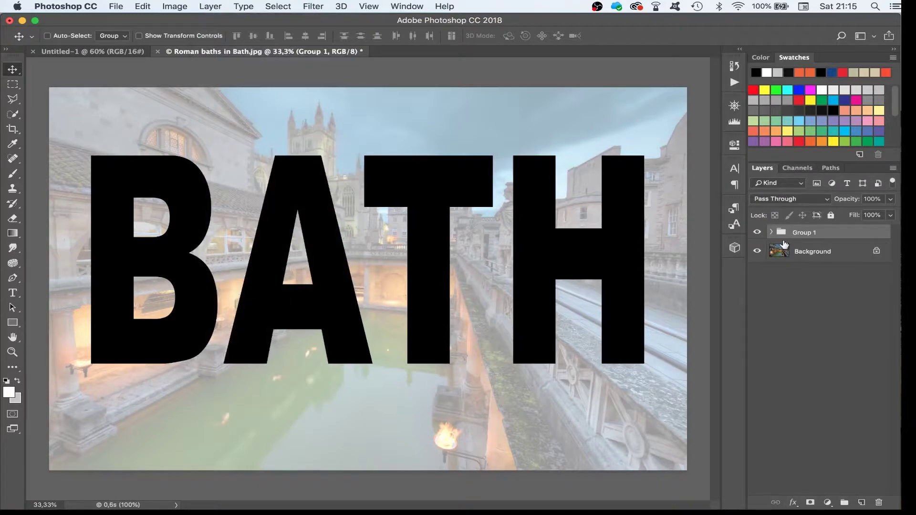
left_click(770, 233)
Step: Give the BATH layer Shallow knockout with 0% fill opacity in Blending Options
left_click(812, 250)
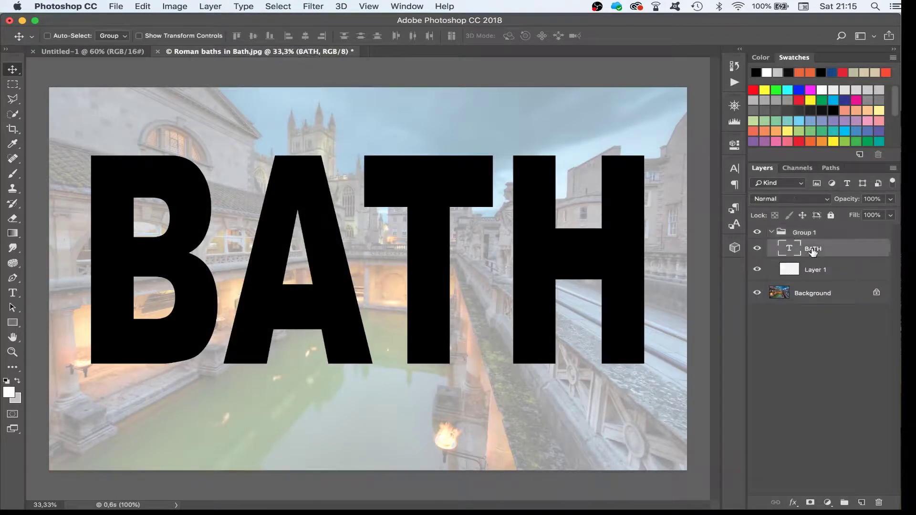
right_click(840, 249)
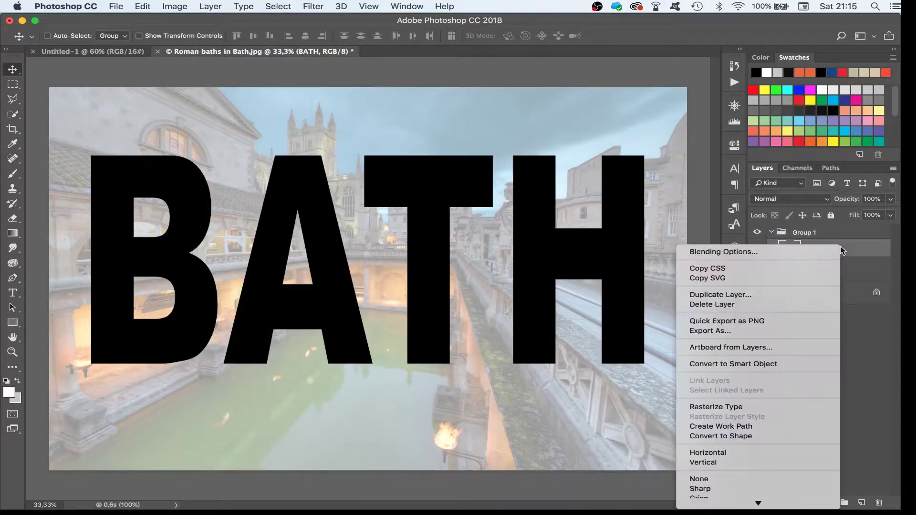
left_click(760, 252)
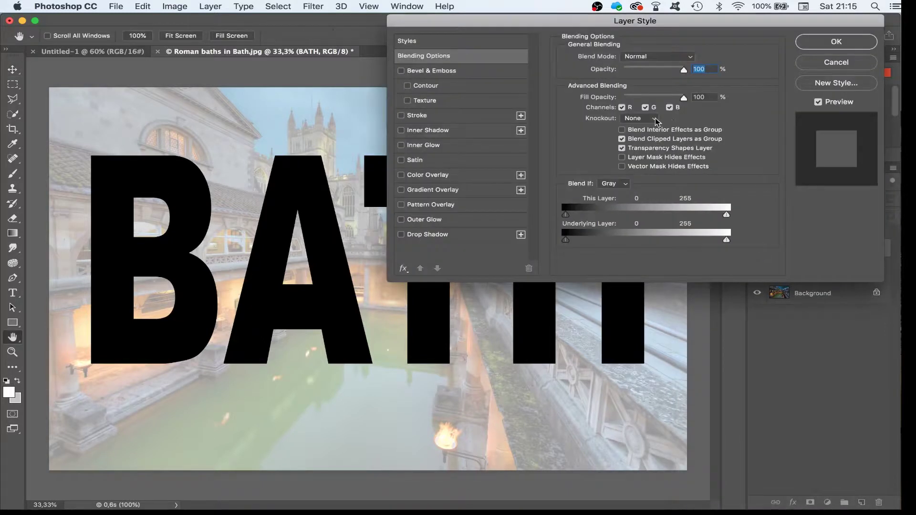
left_click(656, 118)
left_click(651, 127)
left_click(703, 97)
key("Down")
key("Down")
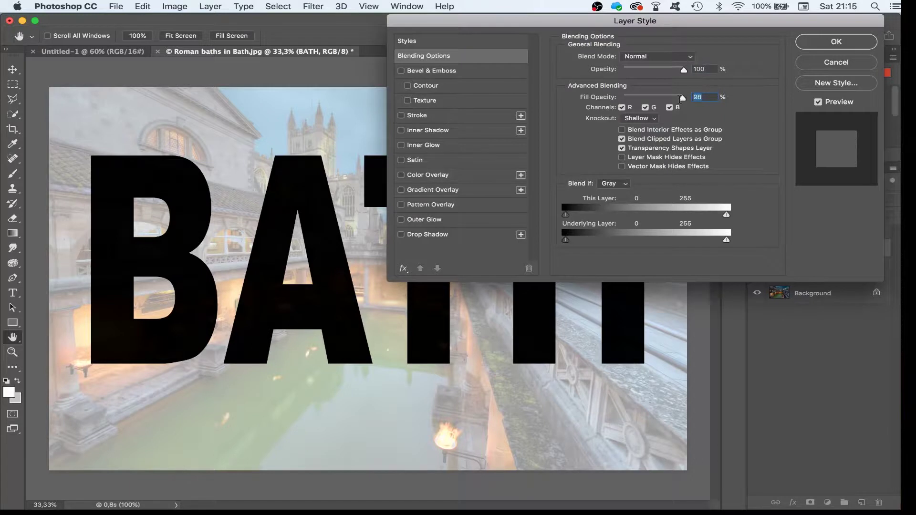
type("25")
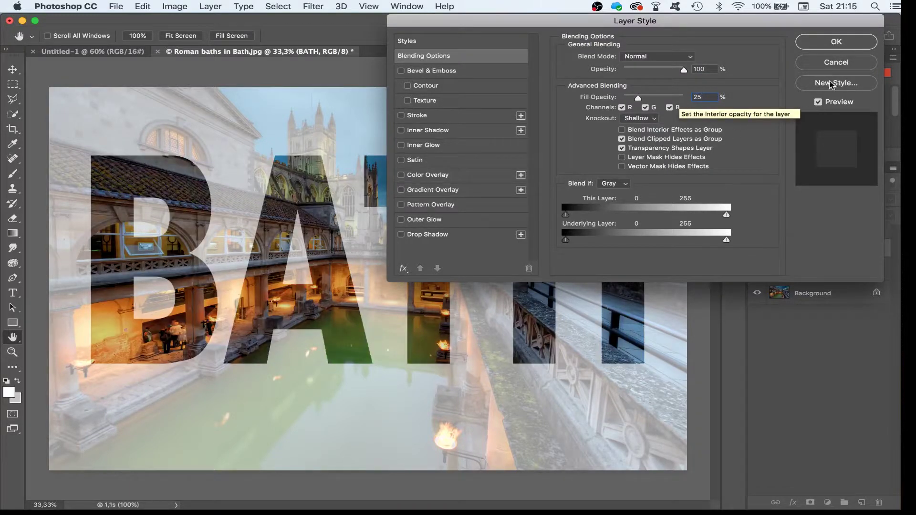
left_click_drag(638, 98, 613, 103)
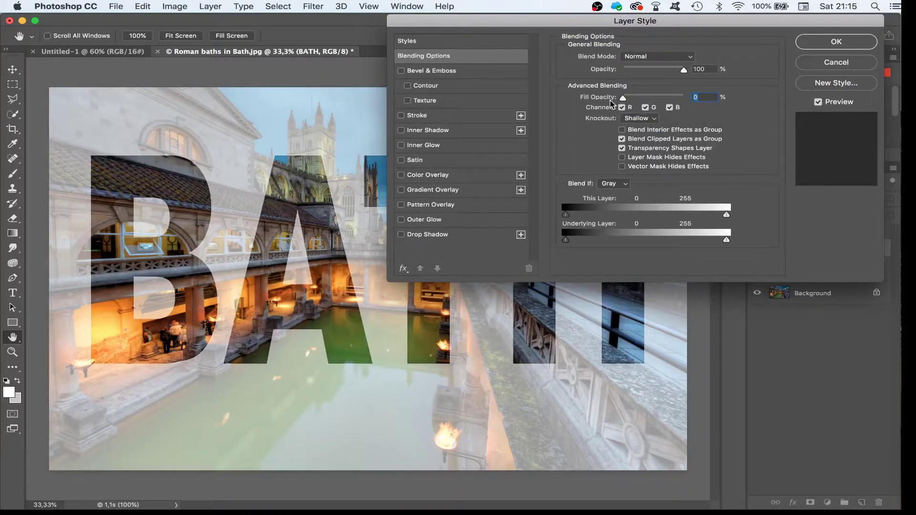
left_click(838, 42)
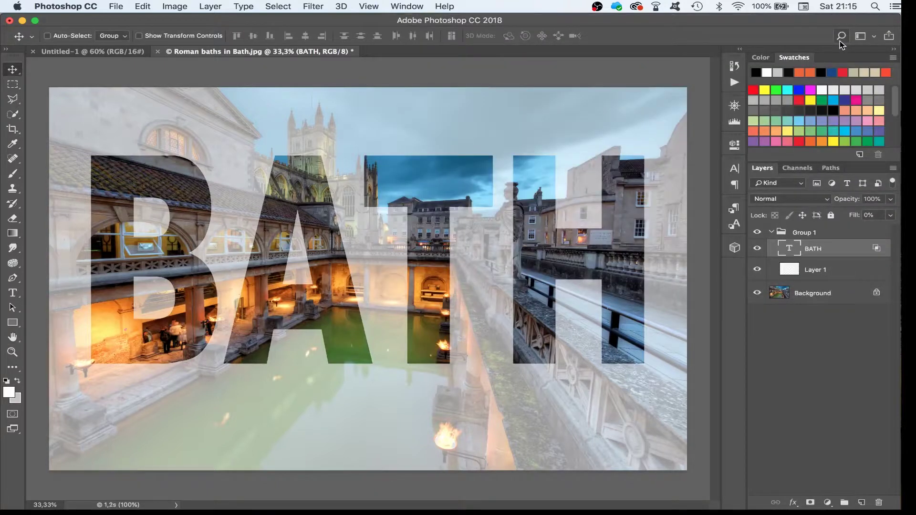
Step: Scale white Layer 1 inward from all four sides to about 96% width and 68% height
left_click(790, 270)
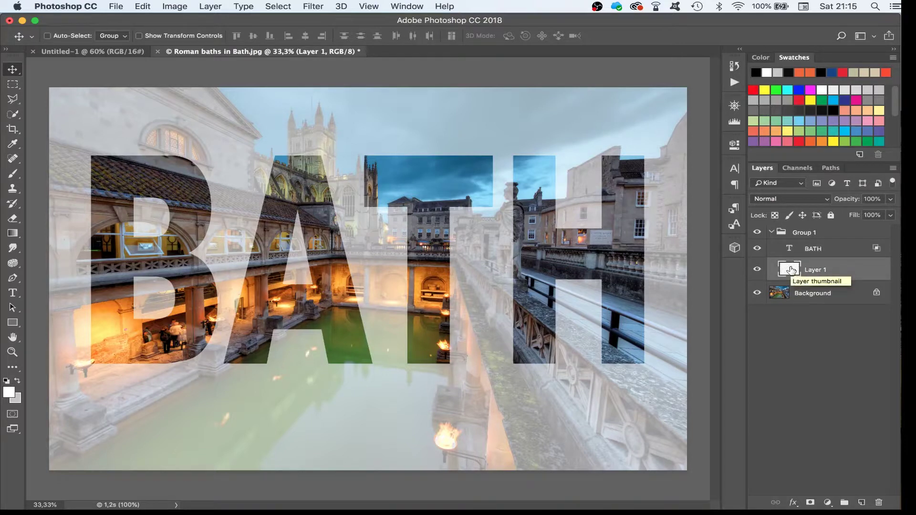
key("super+t")
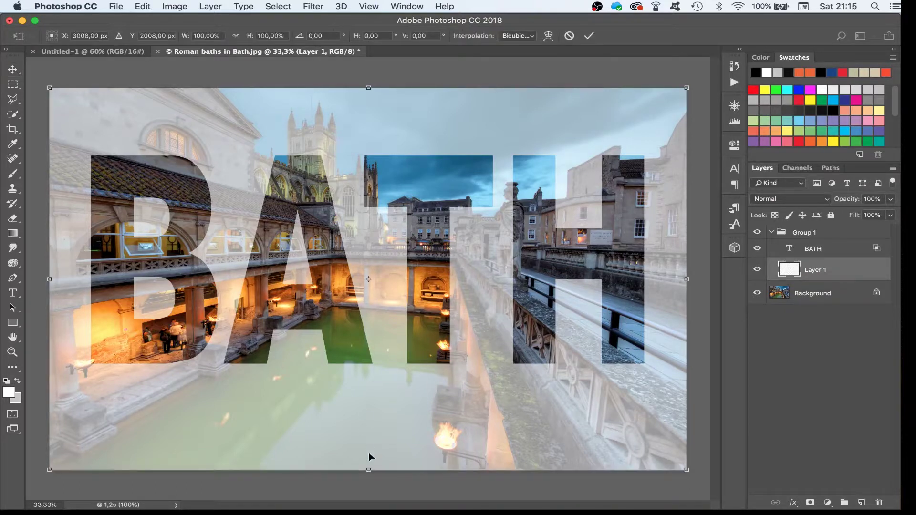
left_click_drag(368, 470, 380, 391)
left_click_drag(369, 99, 370, 130)
left_click_drag(50, 262, 65, 262)
left_click_drag(685, 261, 671, 262)
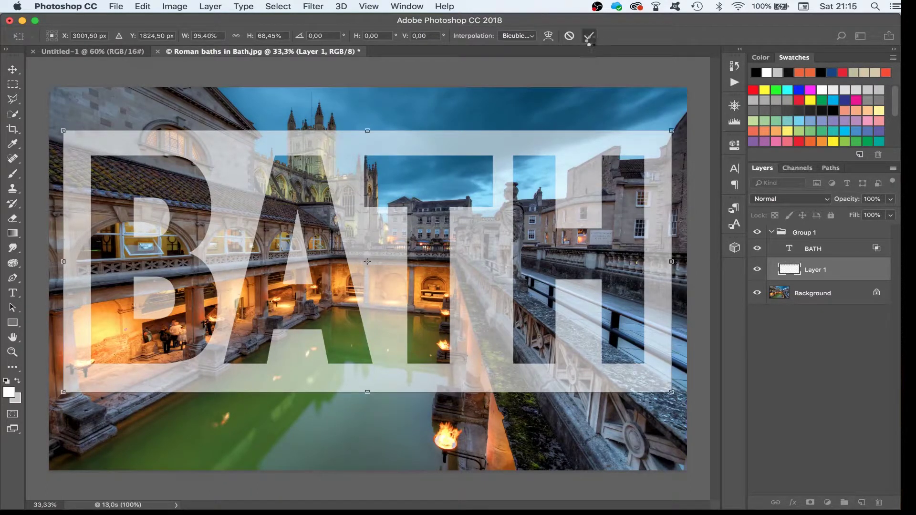
left_click(588, 35)
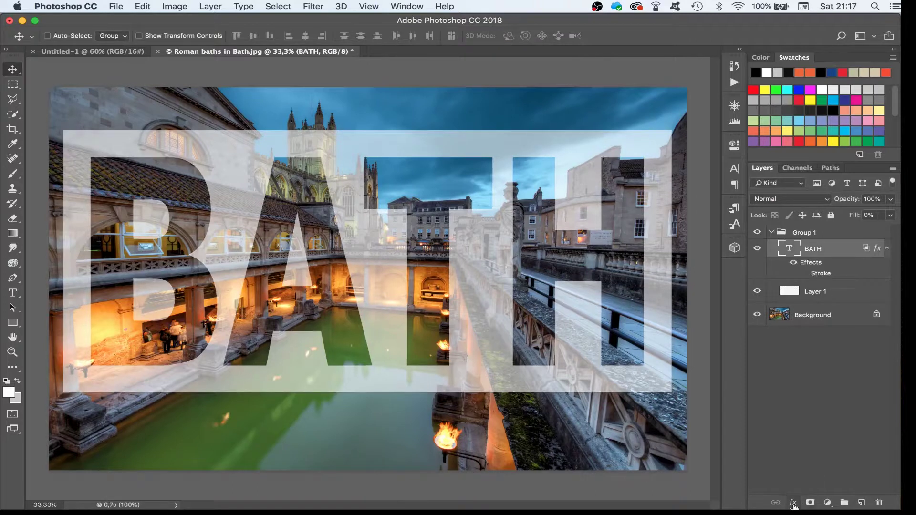
Step: Add a Drop Shadow to BATH with a 142° angle and 19 px distance
left_click(792, 504)
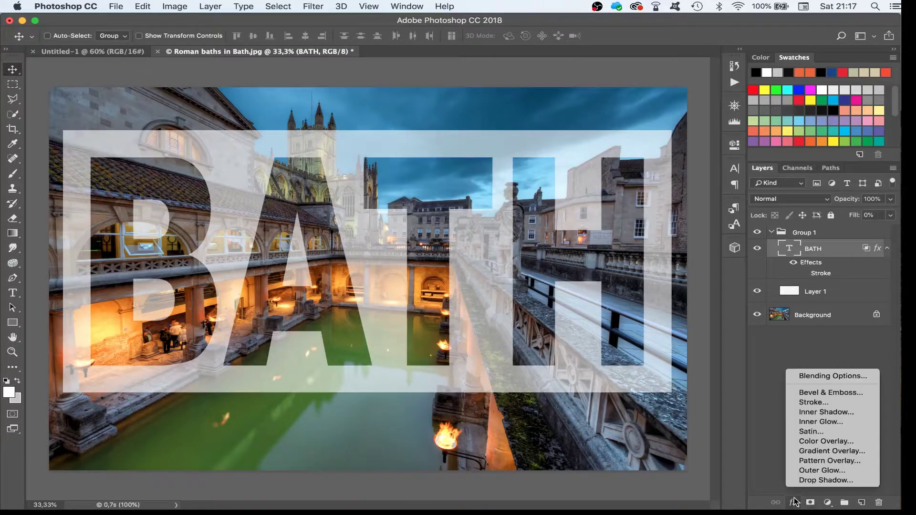
left_click(813, 481)
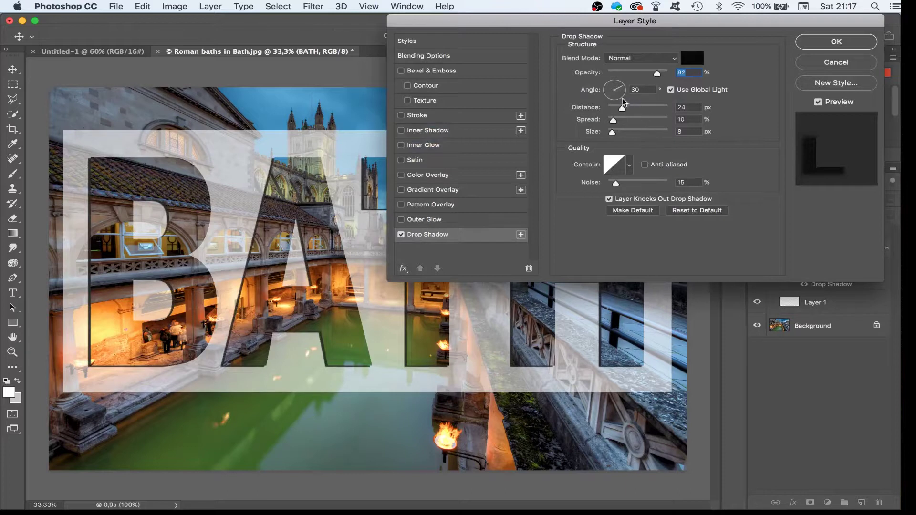
left_click(624, 102)
left_click(611, 88)
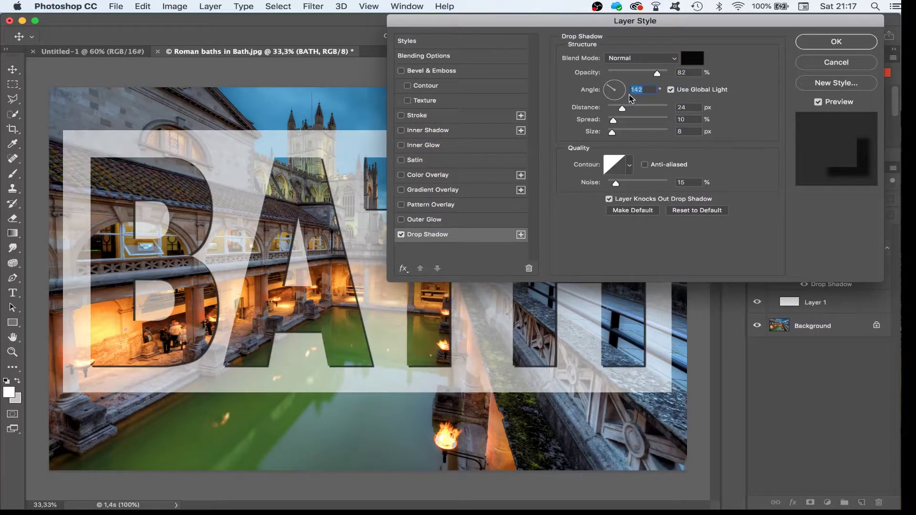
left_click_drag(623, 110, 619, 110)
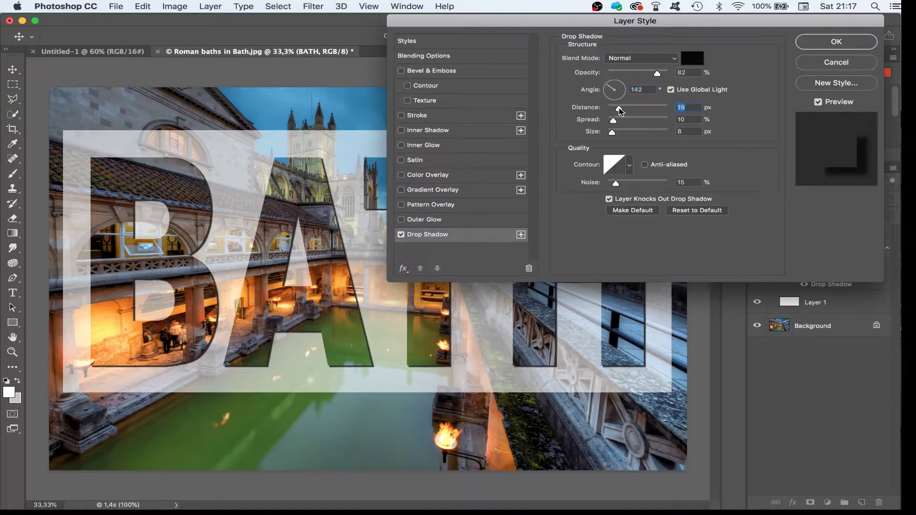
left_click(835, 43)
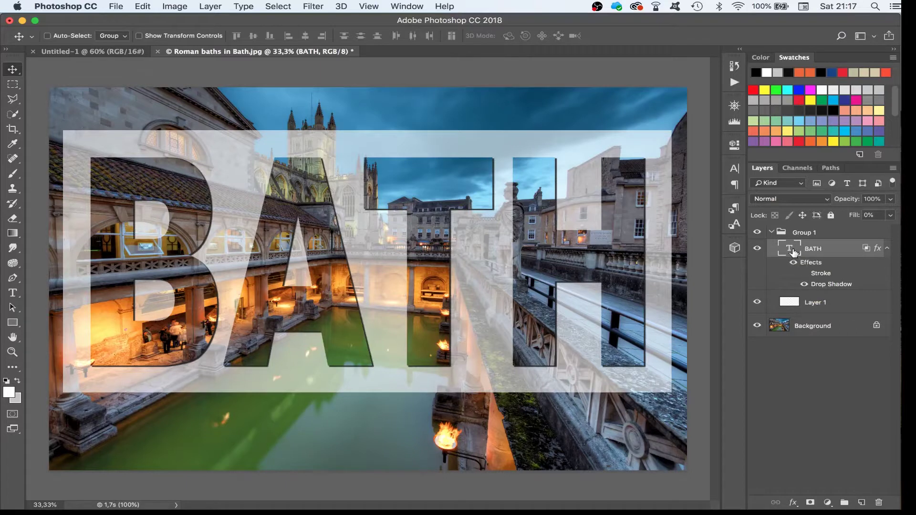
left_click(793, 232)
Step: Scale Group 1 proportionally to 30% and move it down over the pool
key("super+t")
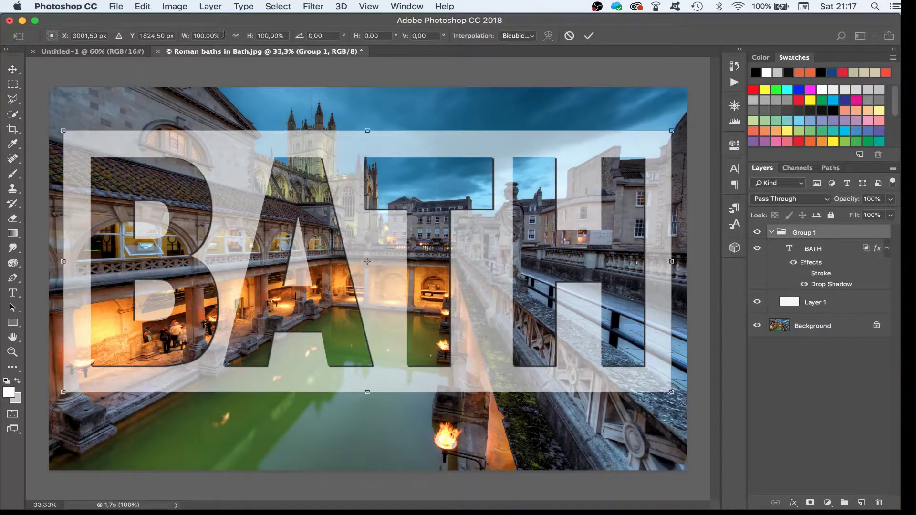
left_click(236, 36)
left_click_drag(186, 37, 142, 43)
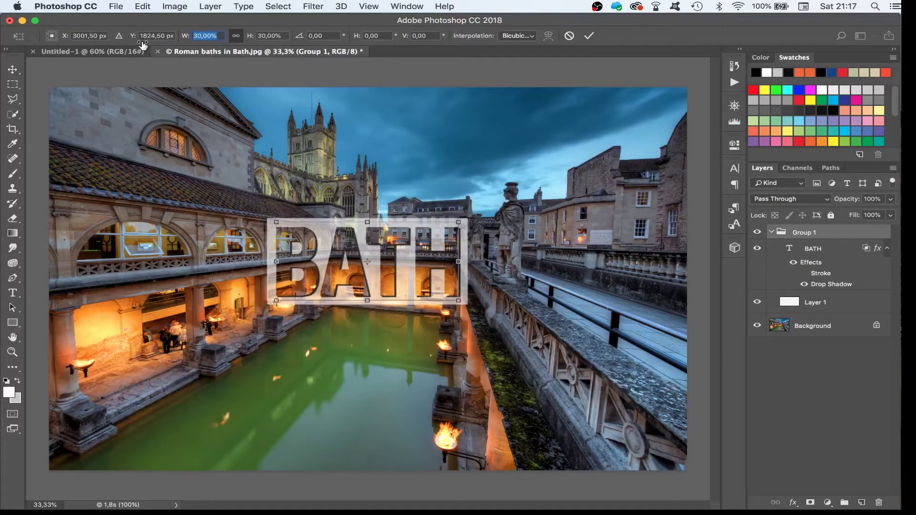
left_click(588, 36)
left_click_drag(377, 270, 477, 140)
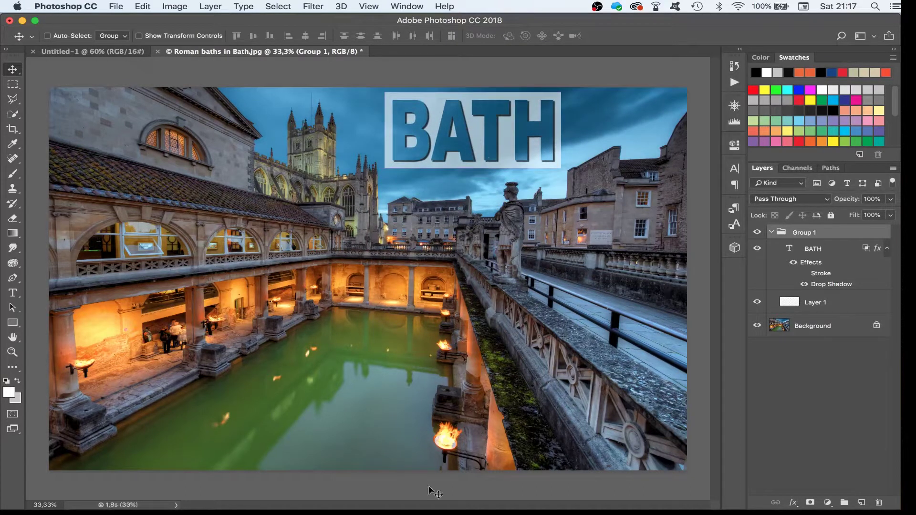
left_click_drag(502, 105, 340, 394)
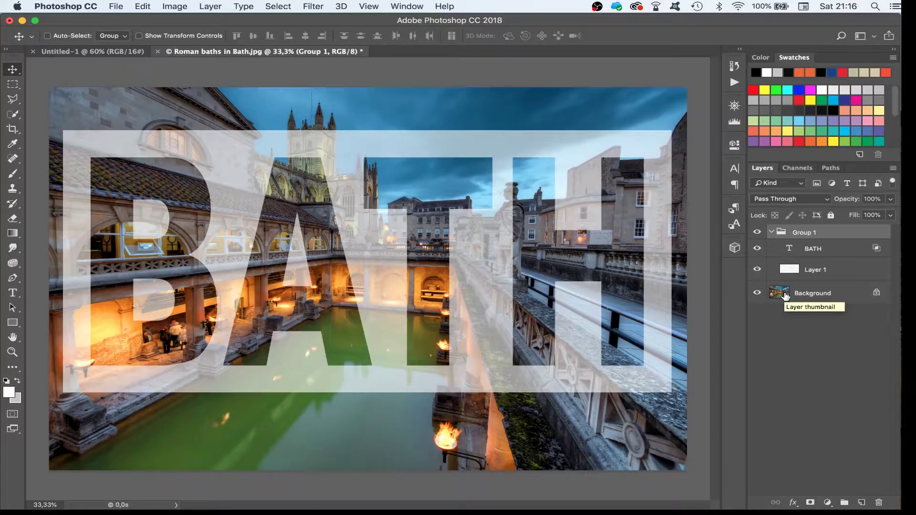
Step: Apply a black outside Stroke effect to the BATH layer, 38 px size at 93% opacity
left_click(793, 249)
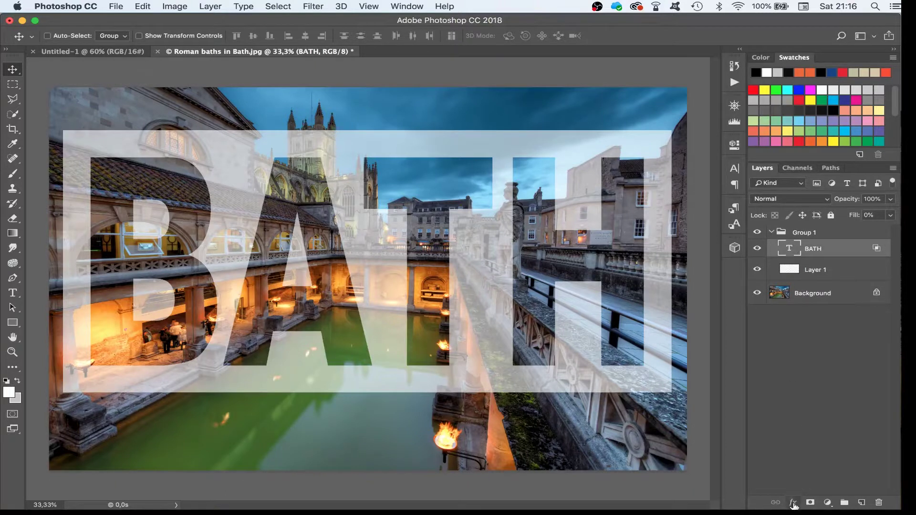
left_click(792, 502)
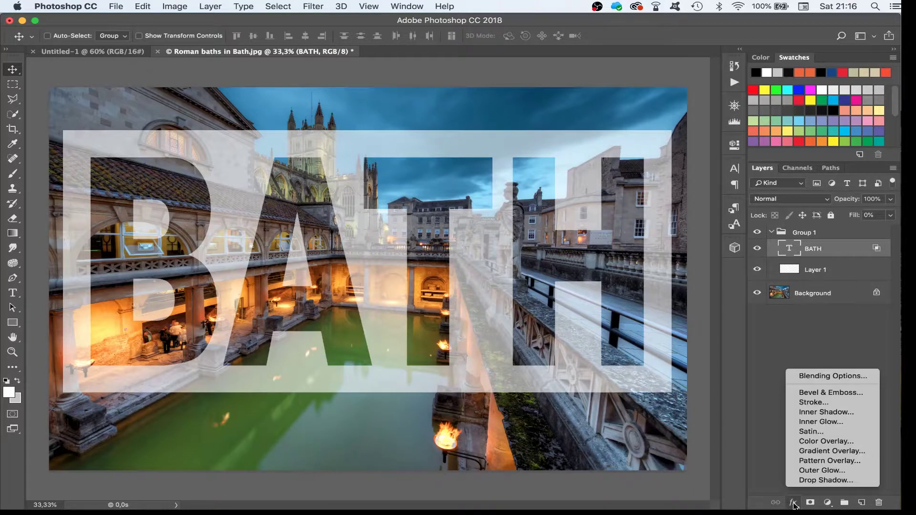
left_click(816, 404)
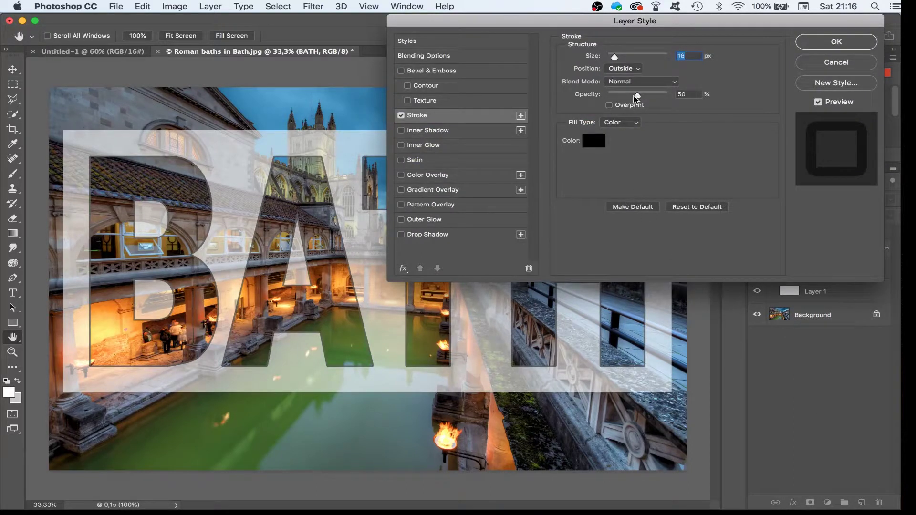
left_click_drag(638, 96, 665, 97)
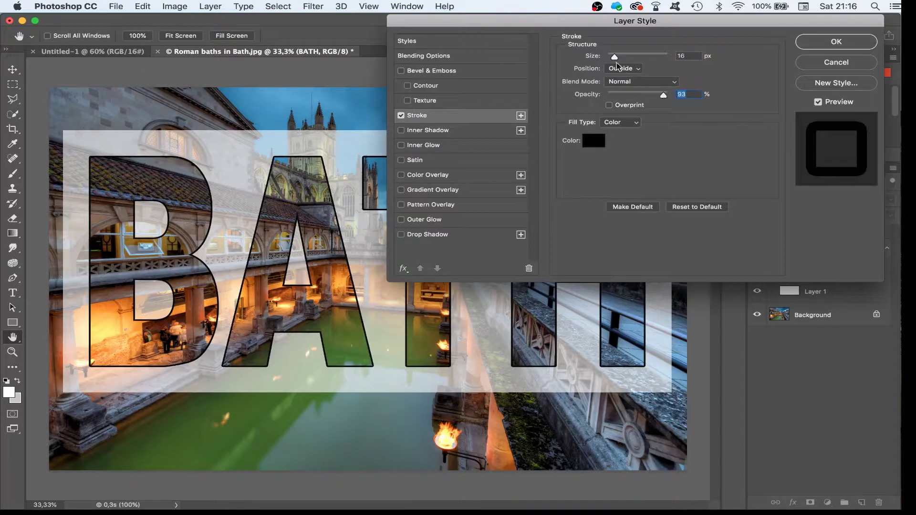
left_click_drag(615, 58, 622, 61)
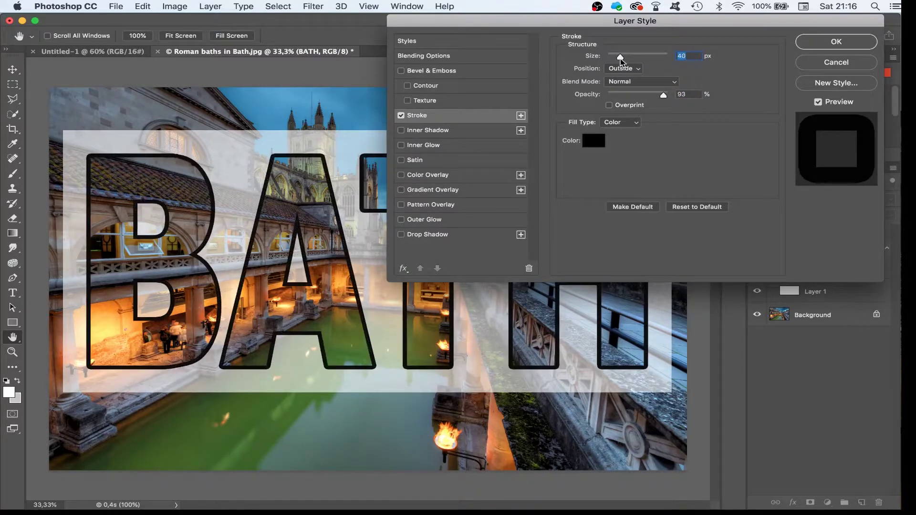
left_click(859, 41)
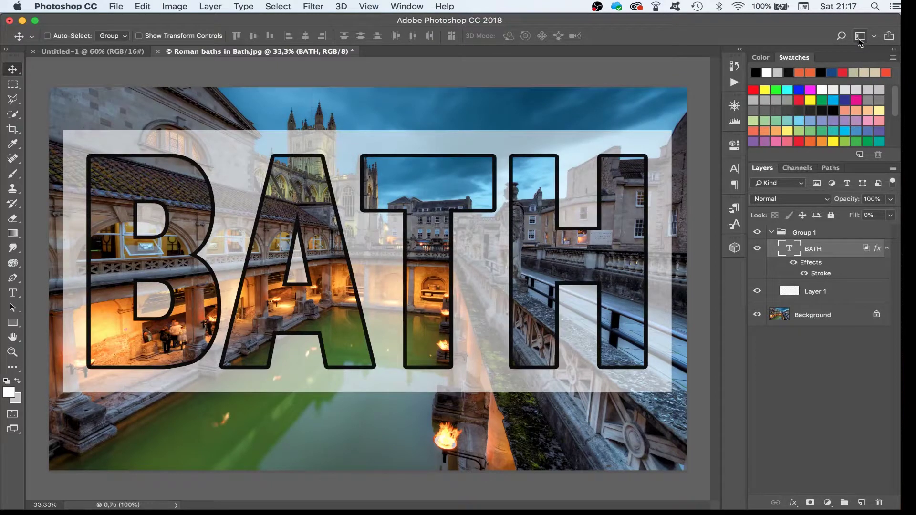